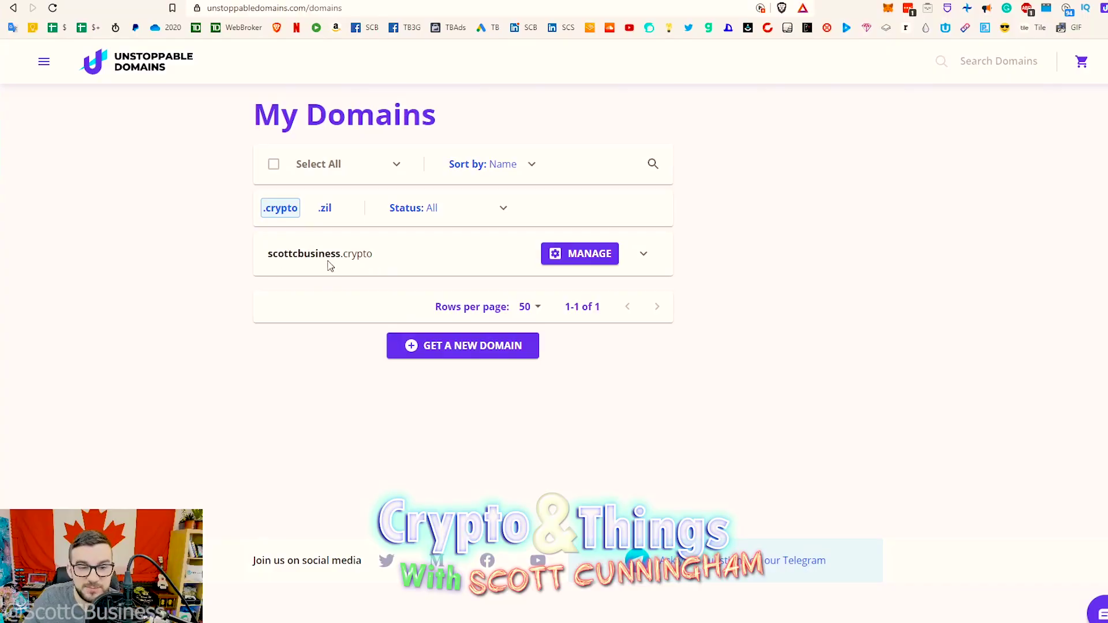
Step: Open scottcbusiness.crypto's manage page and review its owner and BTC, ETH, ZIL, LTC, XRP addresses
left_click(558, 257)
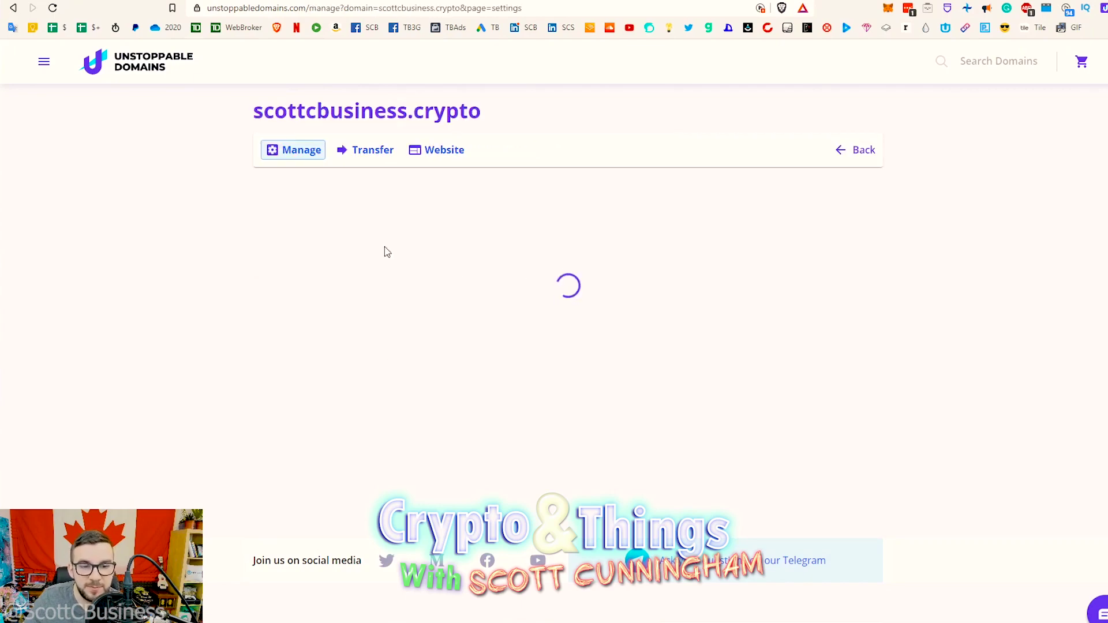
scroll(316, 320, "down", 1)
scroll(316, 320, "down", 2)
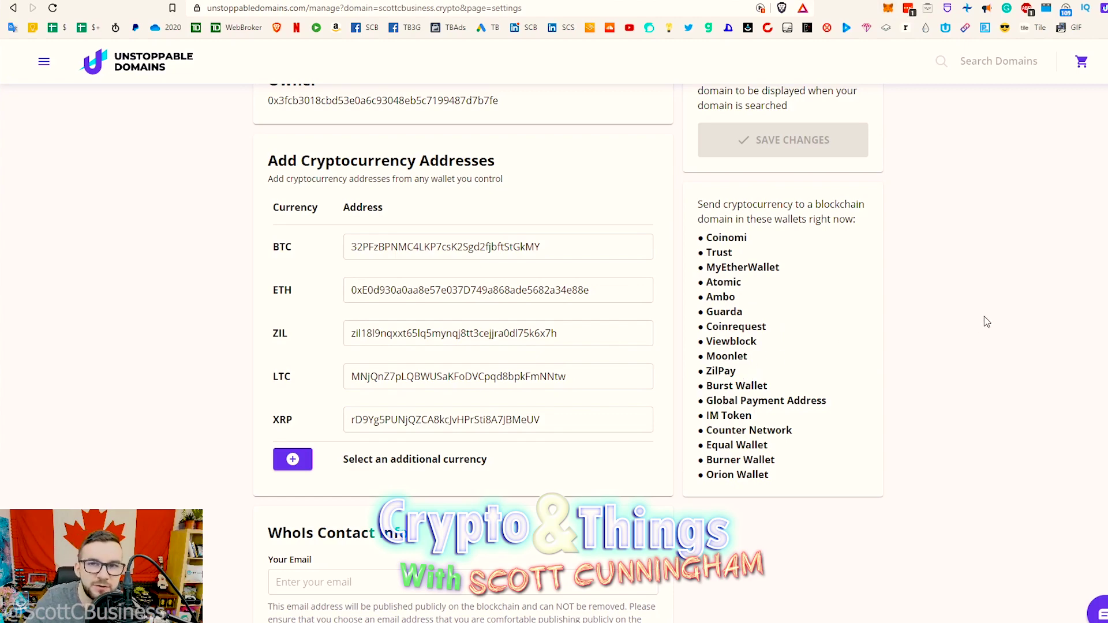
scroll(985, 316, "up", 2)
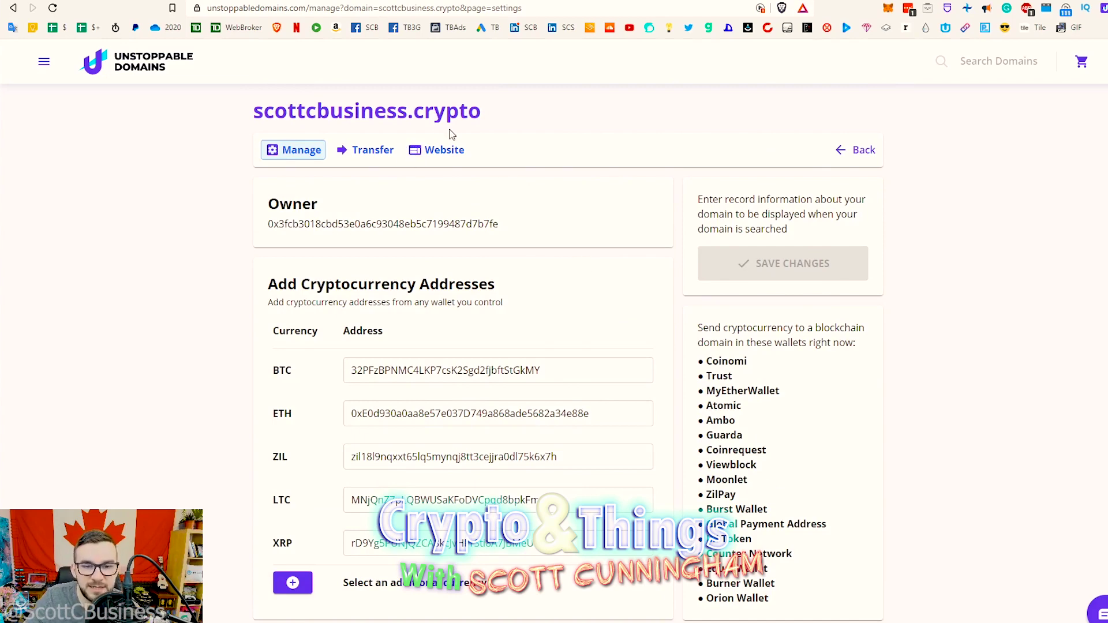
left_click_drag(490, 114, 223, 111)
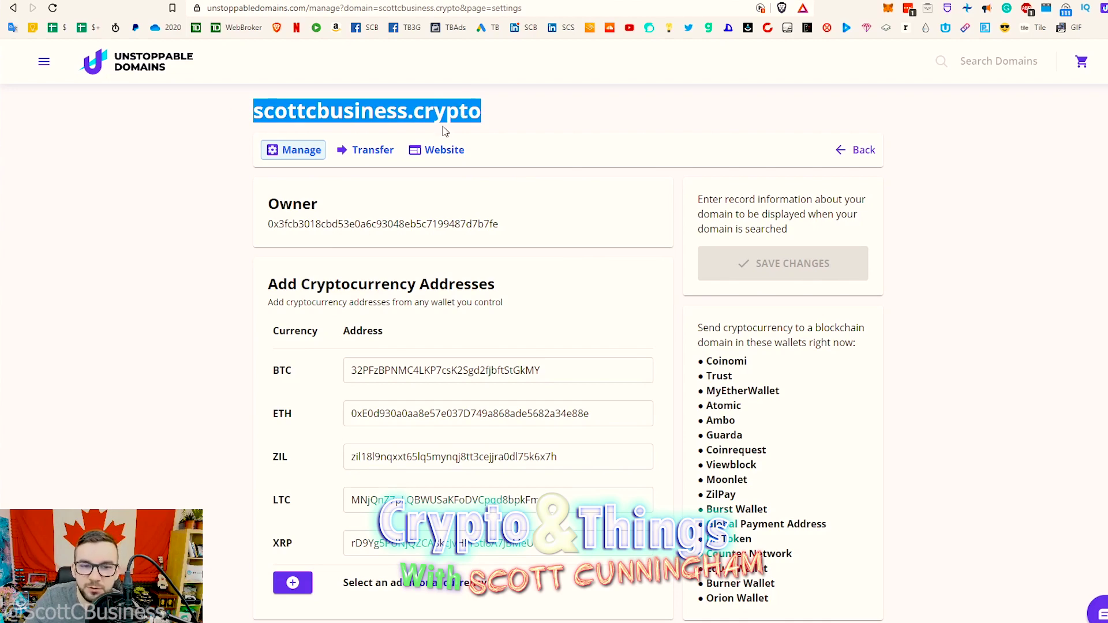
Step: Inspect the Website tab's IPFS hash and redirect address, then browse the available website templates
left_click(422, 152)
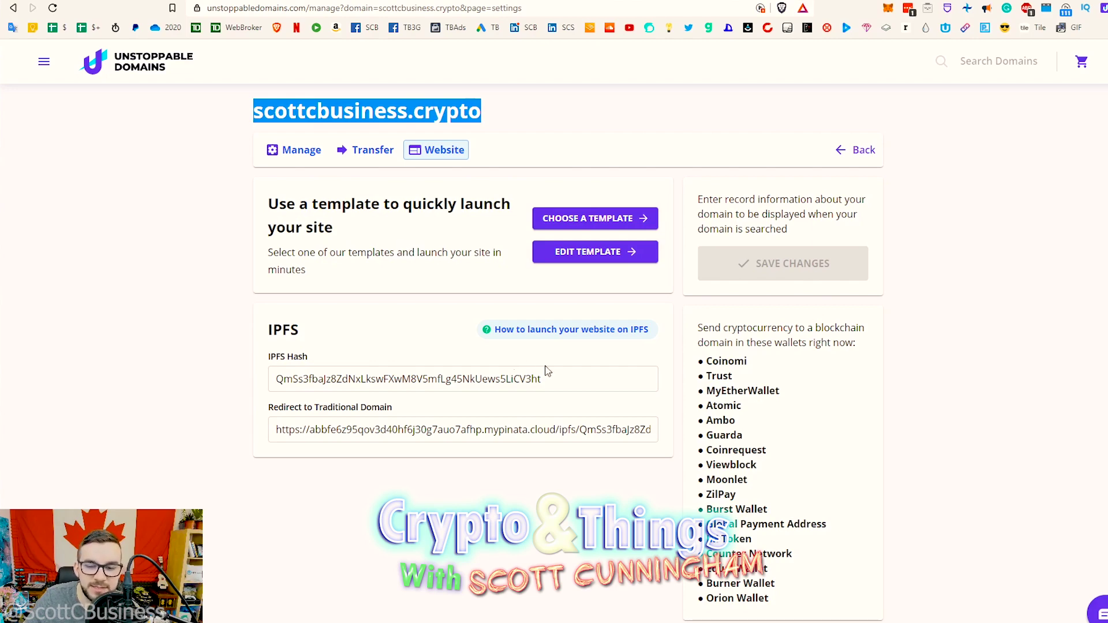
scroll(554, 387, "down", 2)
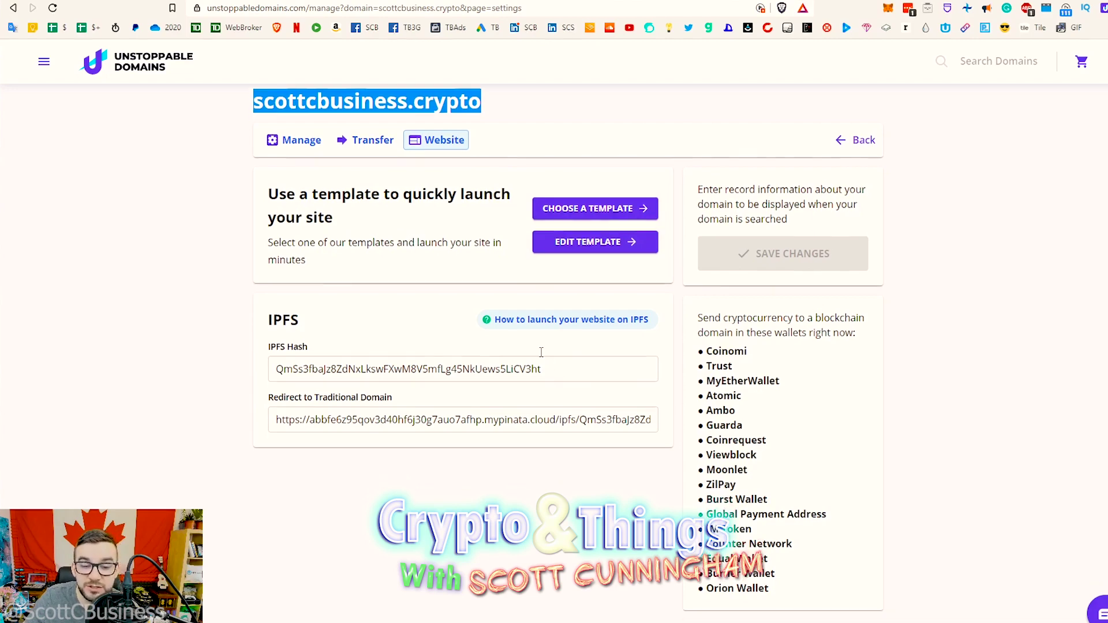
left_click_drag(548, 296, 259, 287)
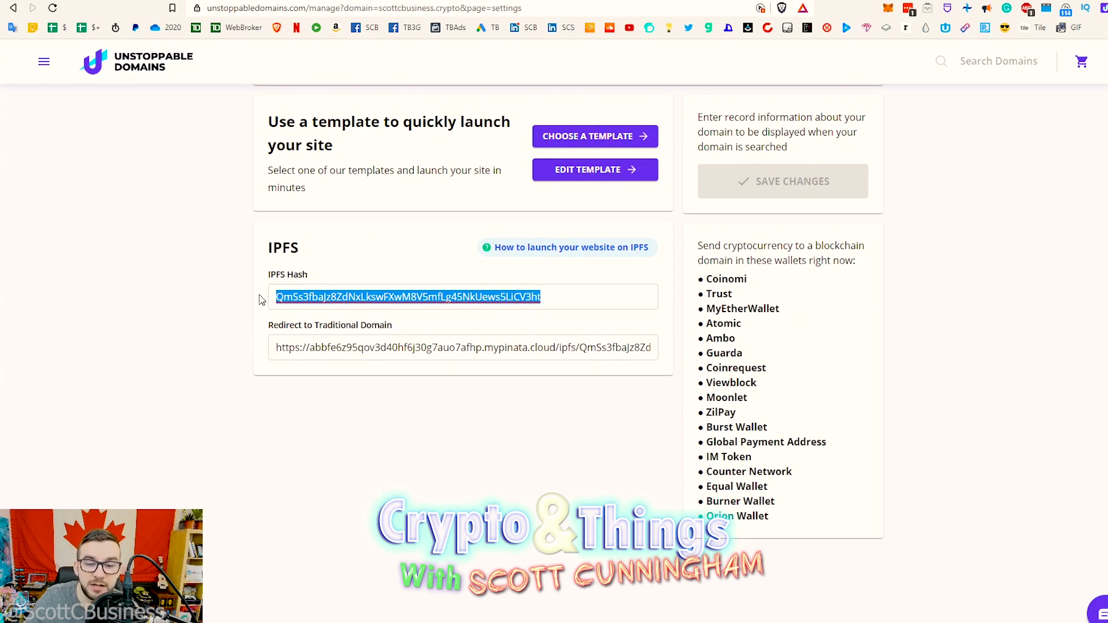
left_click_drag(275, 350, 668, 338)
left_click(430, 409)
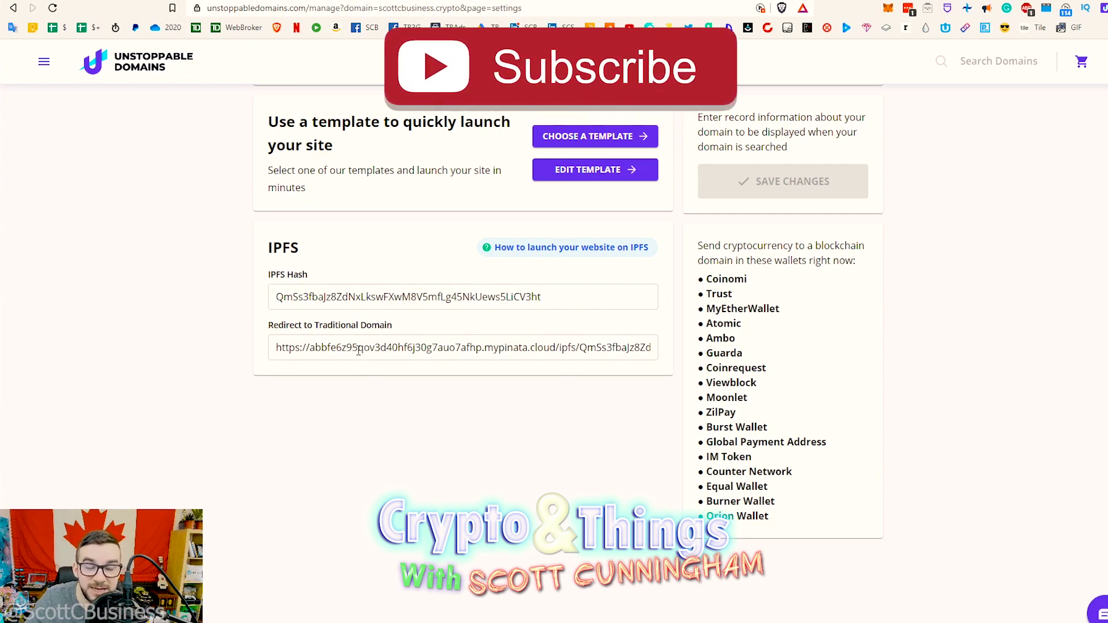
left_click_drag(275, 347, 609, 326)
left_click_drag(546, 301, 230, 297)
left_click(231, 297)
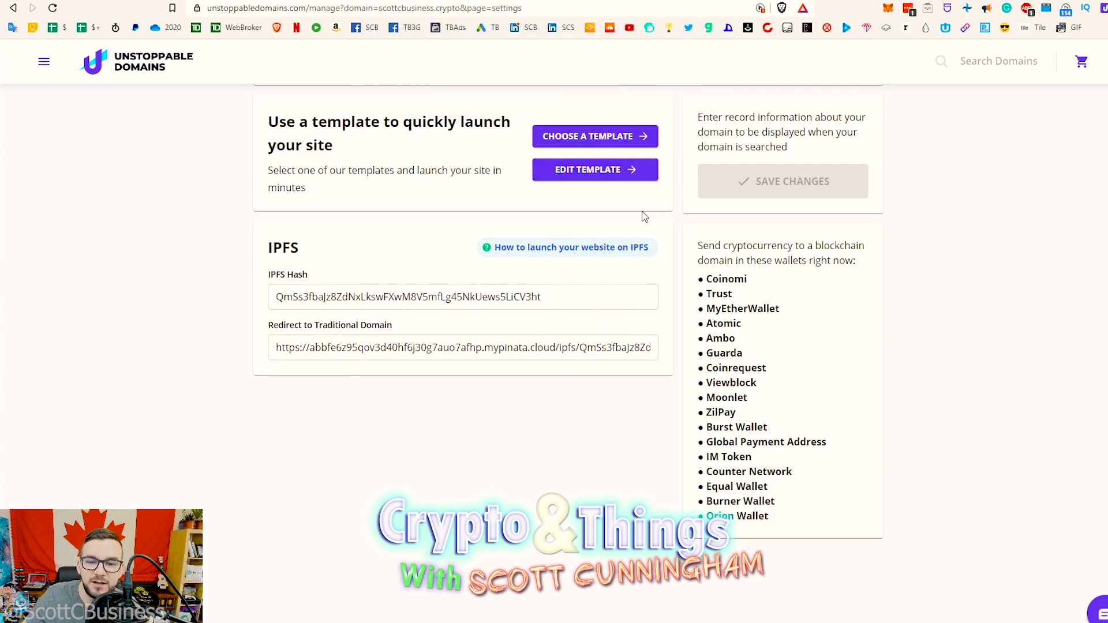
left_click(618, 139)
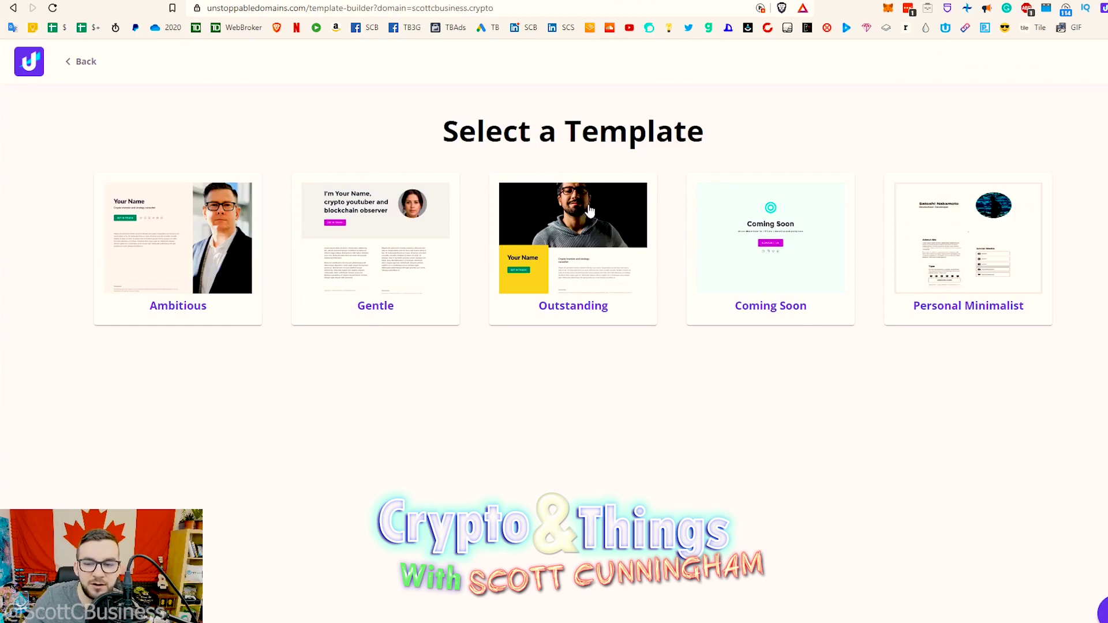
Step: Go back to scottcbusiness.crypto's Website settings and edit the current Personal Minimalist site
left_click(83, 63)
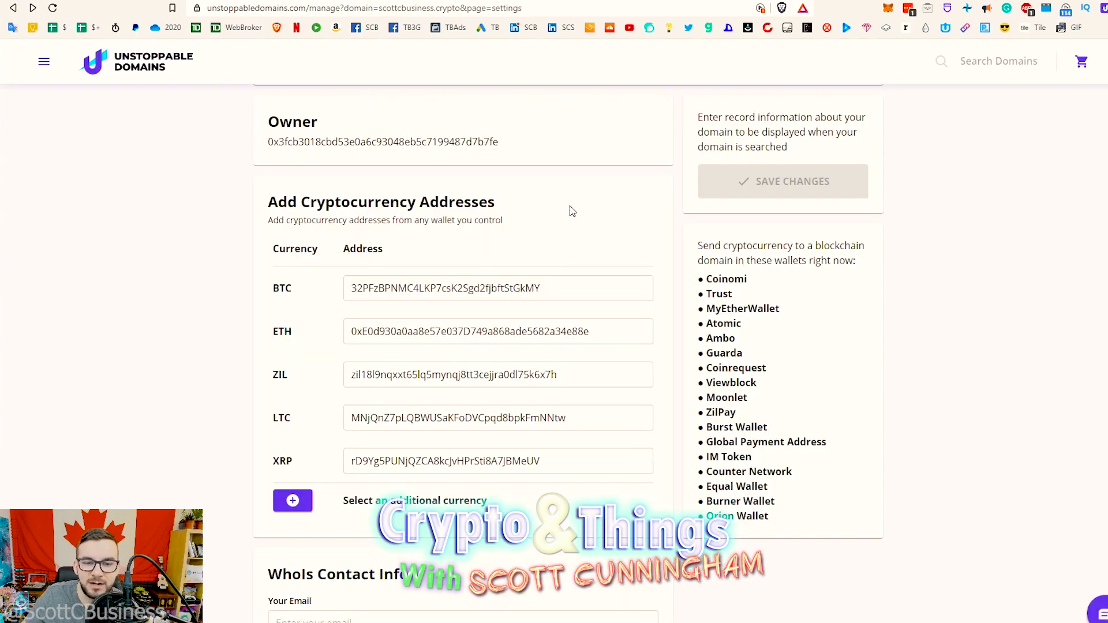
scroll(592, 211, "up", 1)
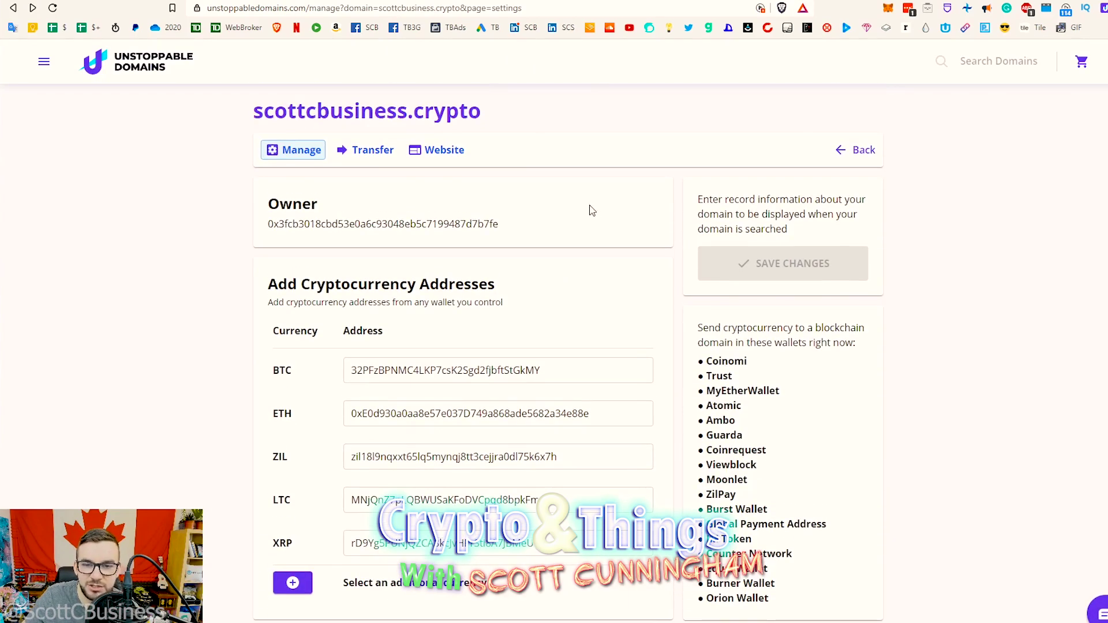
left_click(418, 151)
left_click(579, 257)
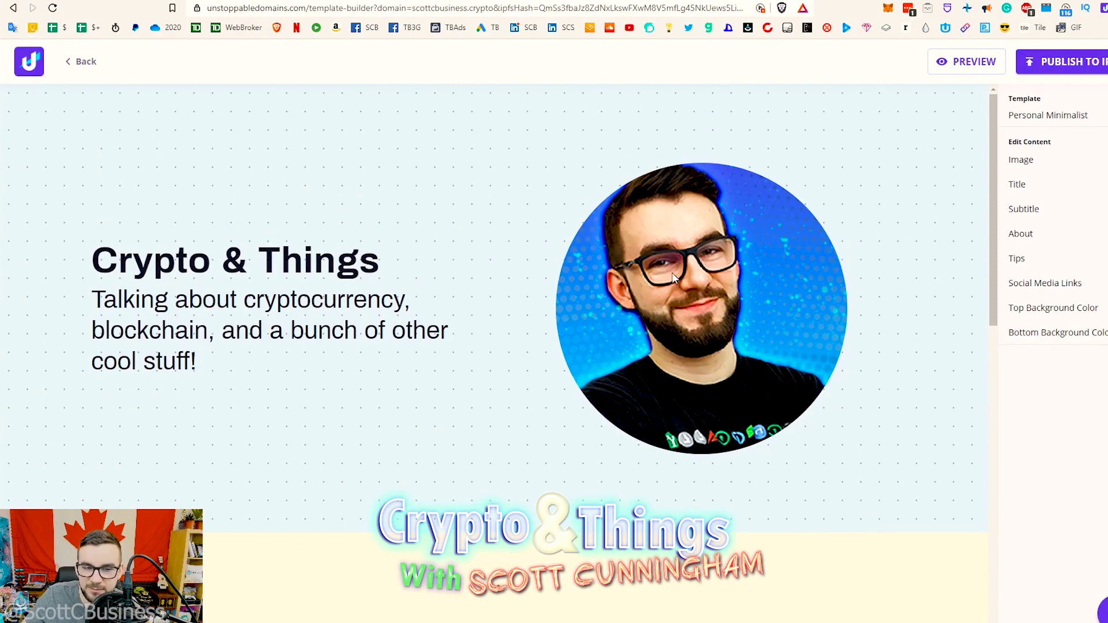
scroll(259, 199, "down", 8)
scroll(276, 238, "down", 2)
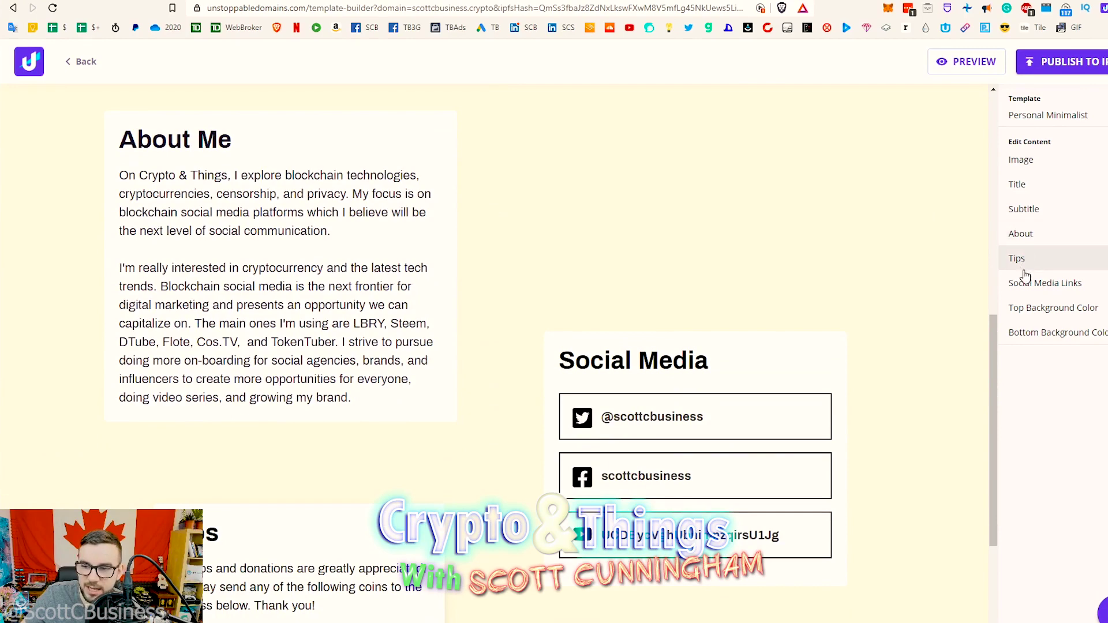
scroll(477, 337, "down", 3)
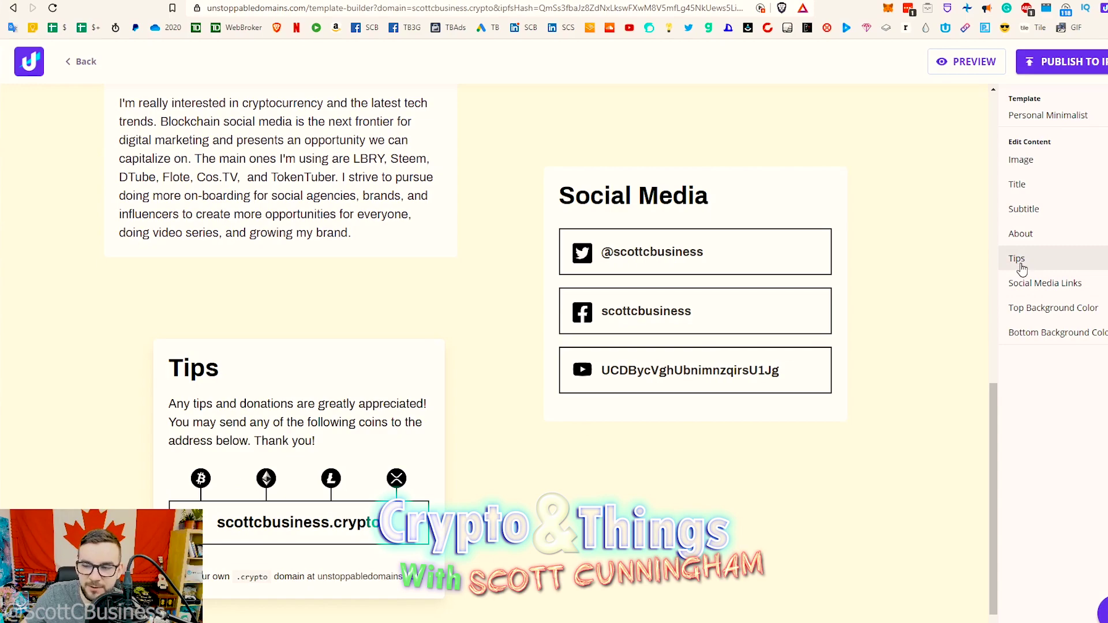
scroll(701, 415, "up", 10)
scroll(631, 308, "up", 1)
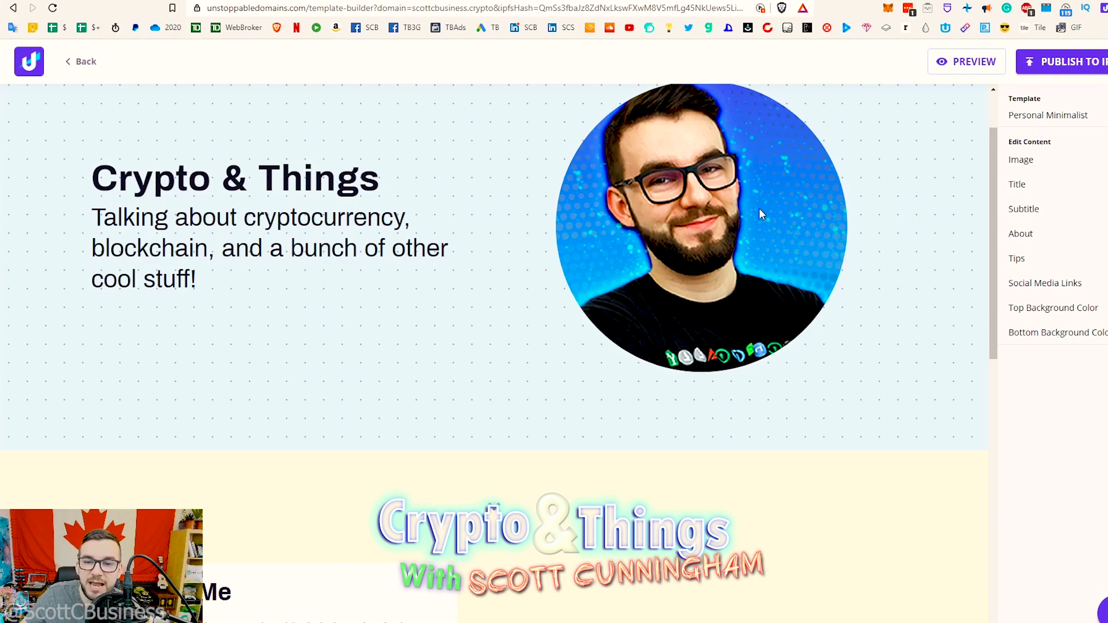
scroll(748, 212, "up", 2)
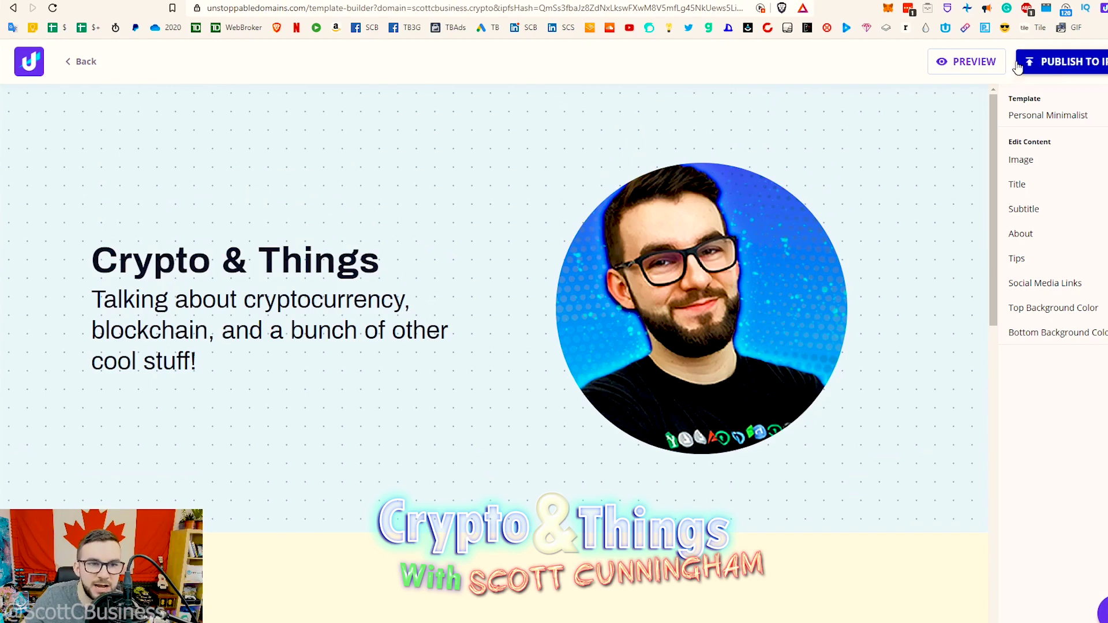
left_click(81, 61)
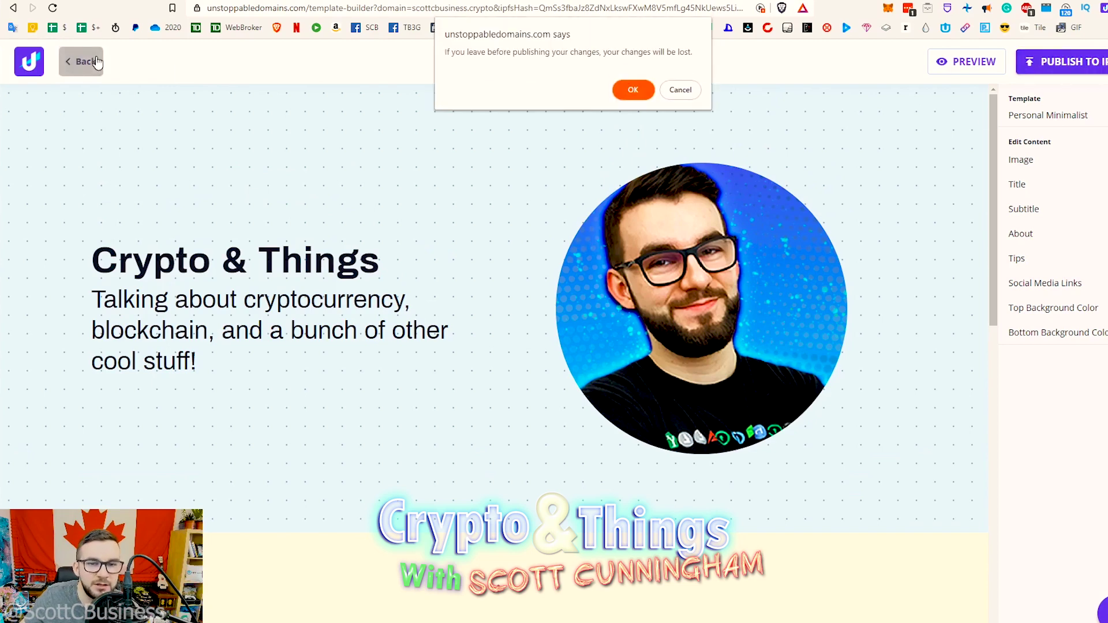
left_click(635, 92)
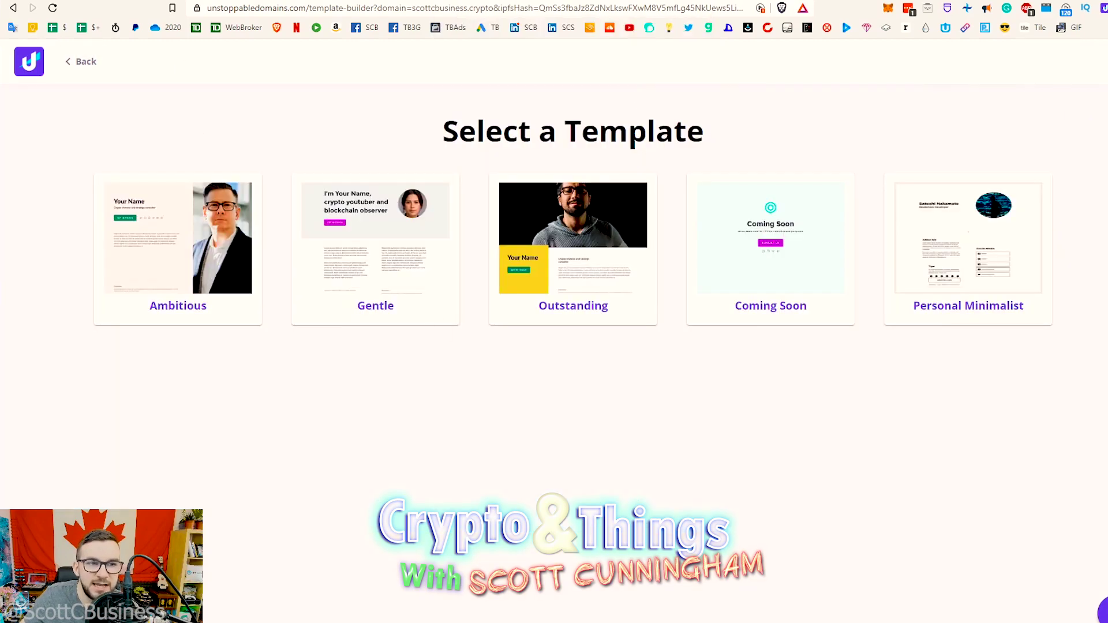
left_click(81, 63)
scroll(320, 282, "down", 7)
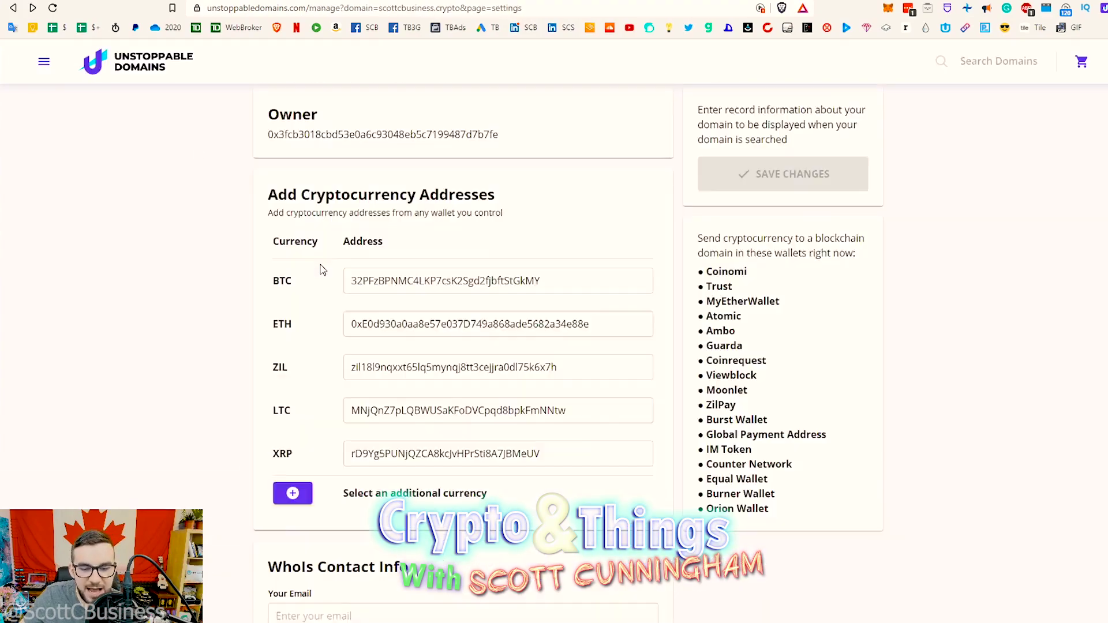
scroll(388, 371, "up", 8)
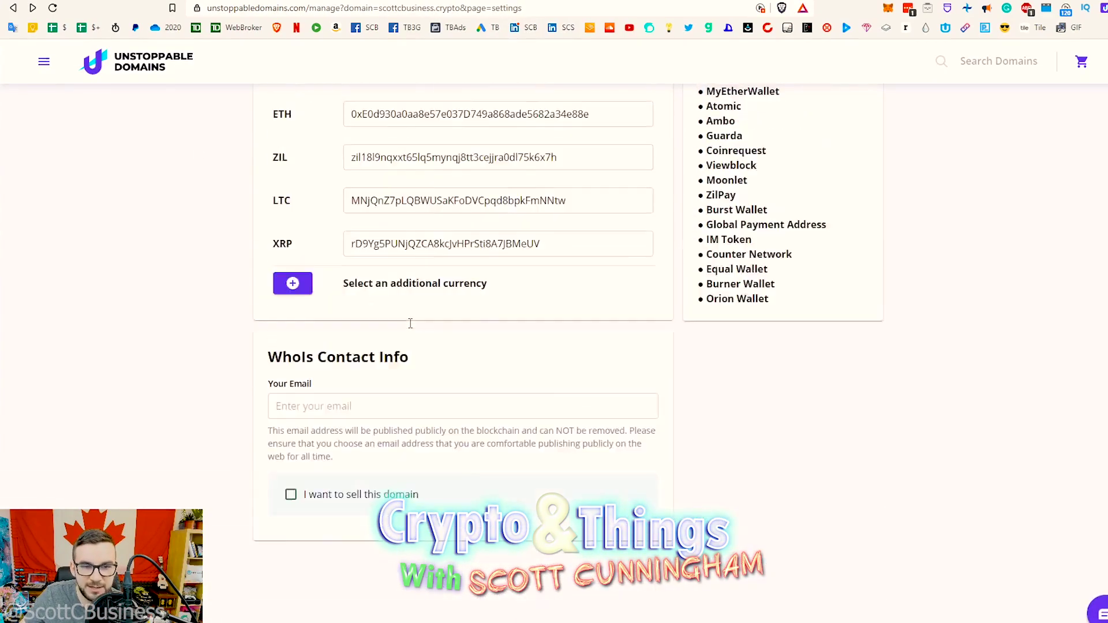
left_click(436, 151)
scroll(310, 195, "down", 3)
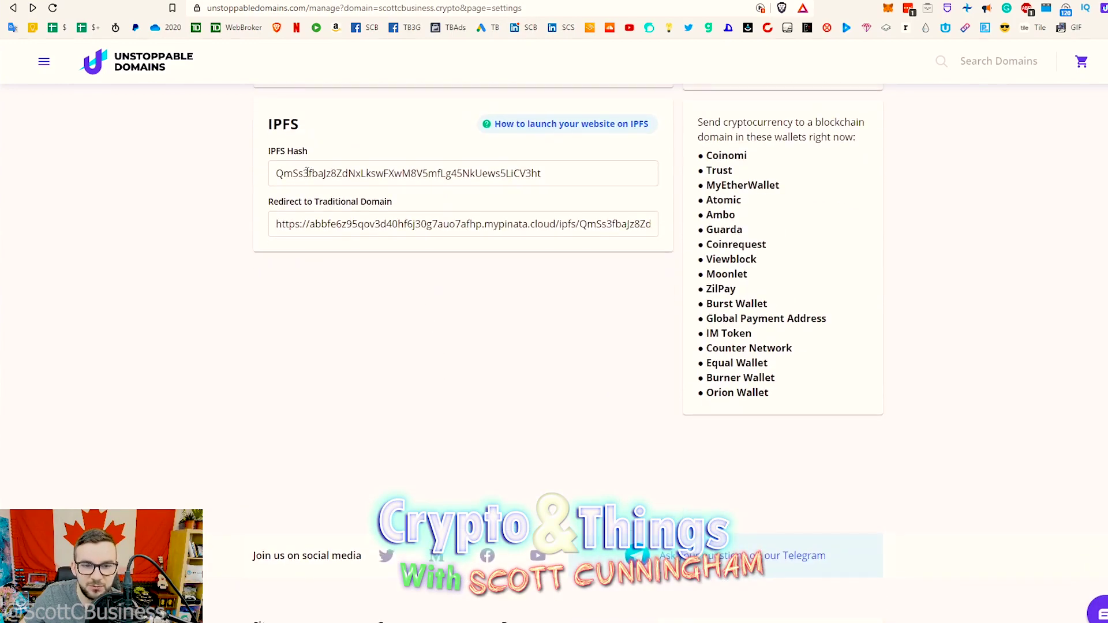
double_click(417, 225)
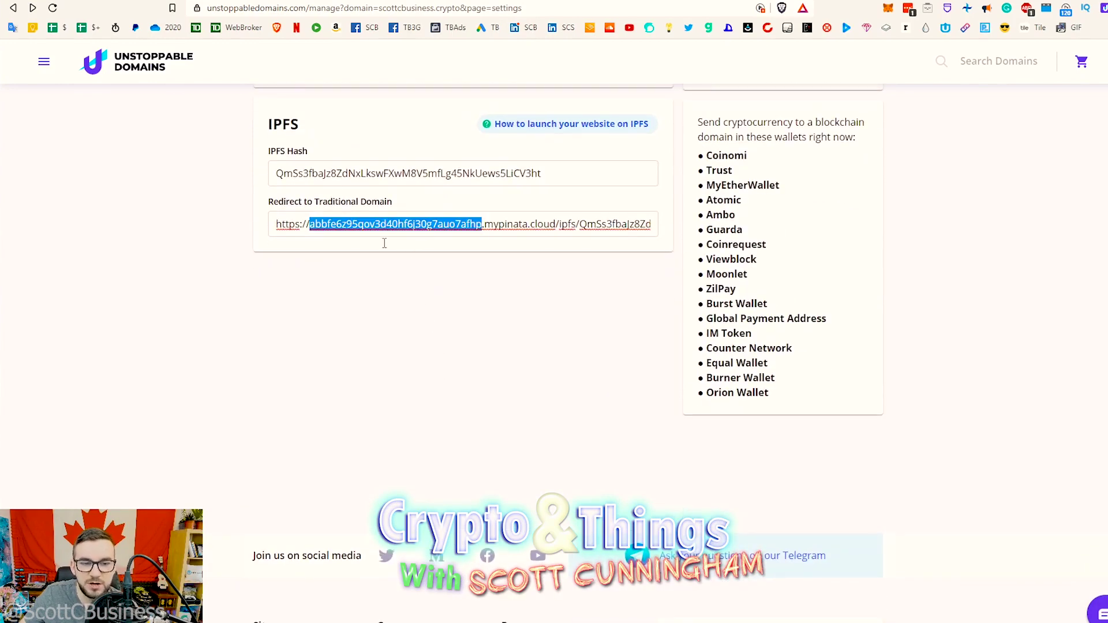
left_click_drag(279, 226, 737, 239)
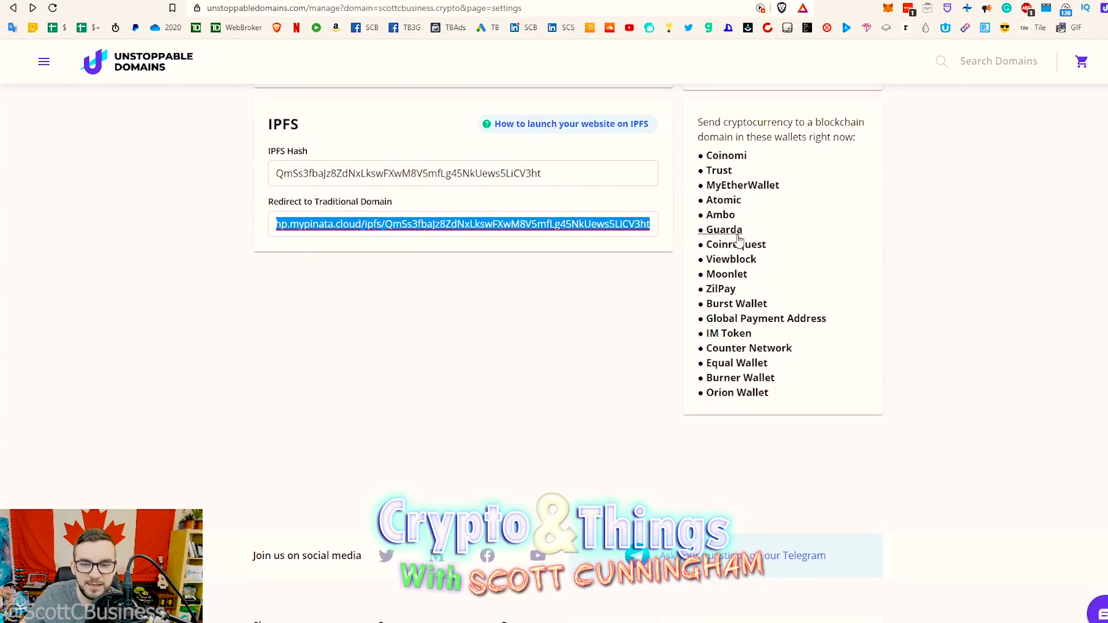
scroll(395, 314, "up", 2)
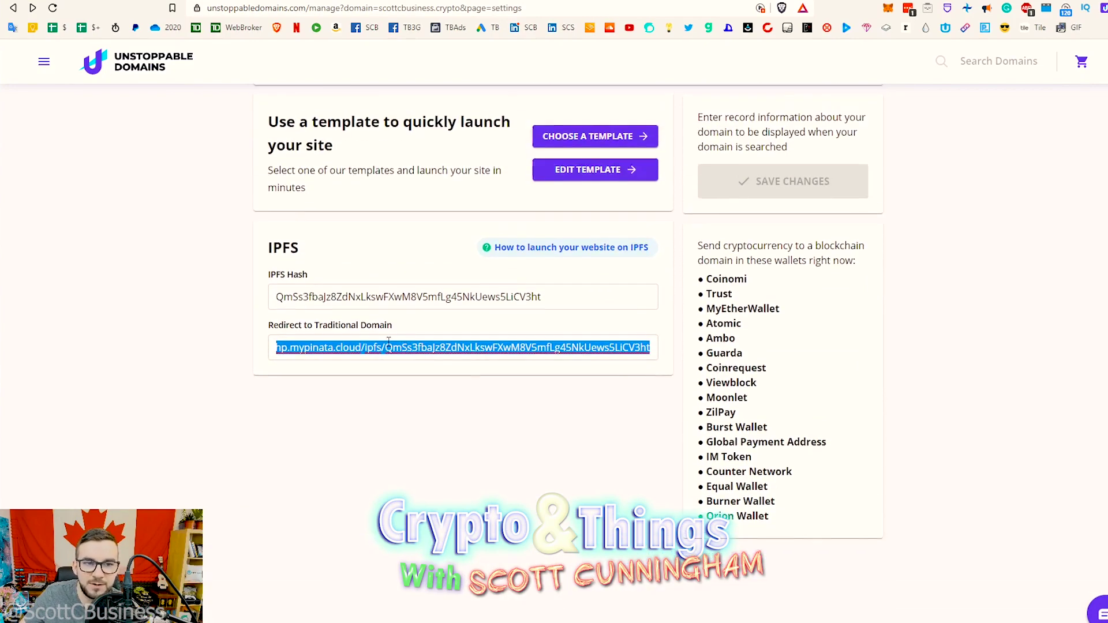
left_click(1043, 159)
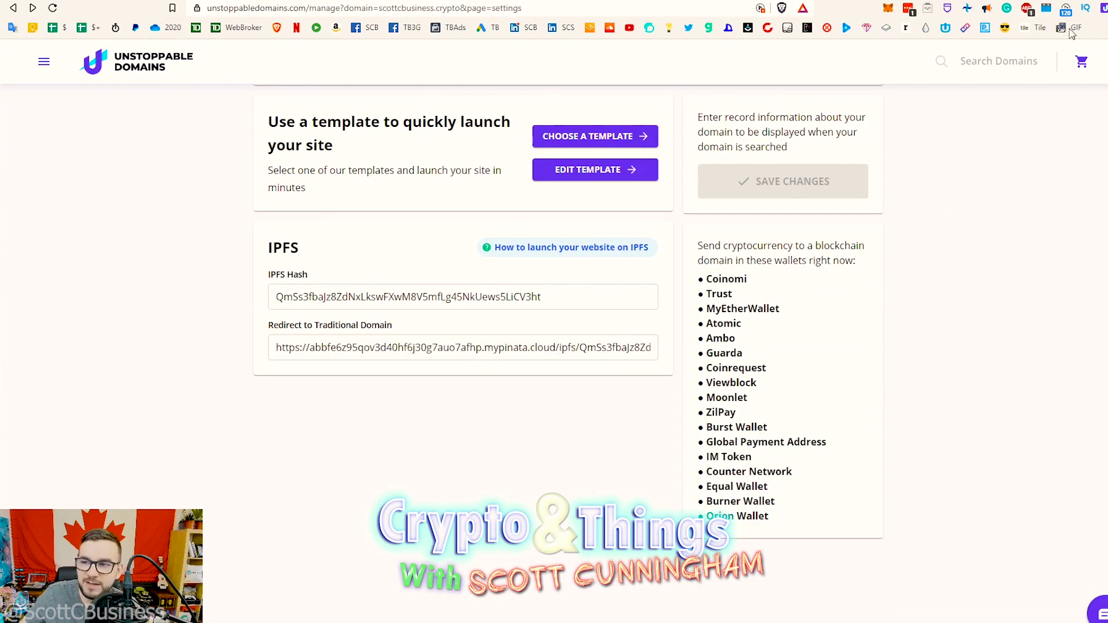
Step: Dismiss the Unstoppable extension popup and read through Medium's Unstoppable Extension announcement article
left_click(1103, 10)
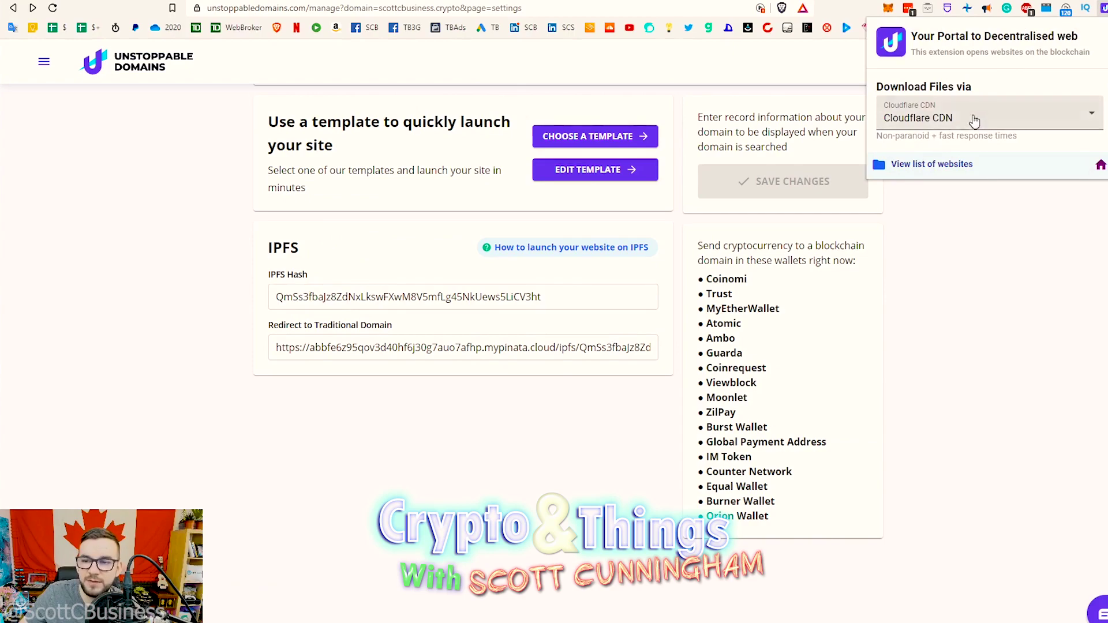
key("Escape")
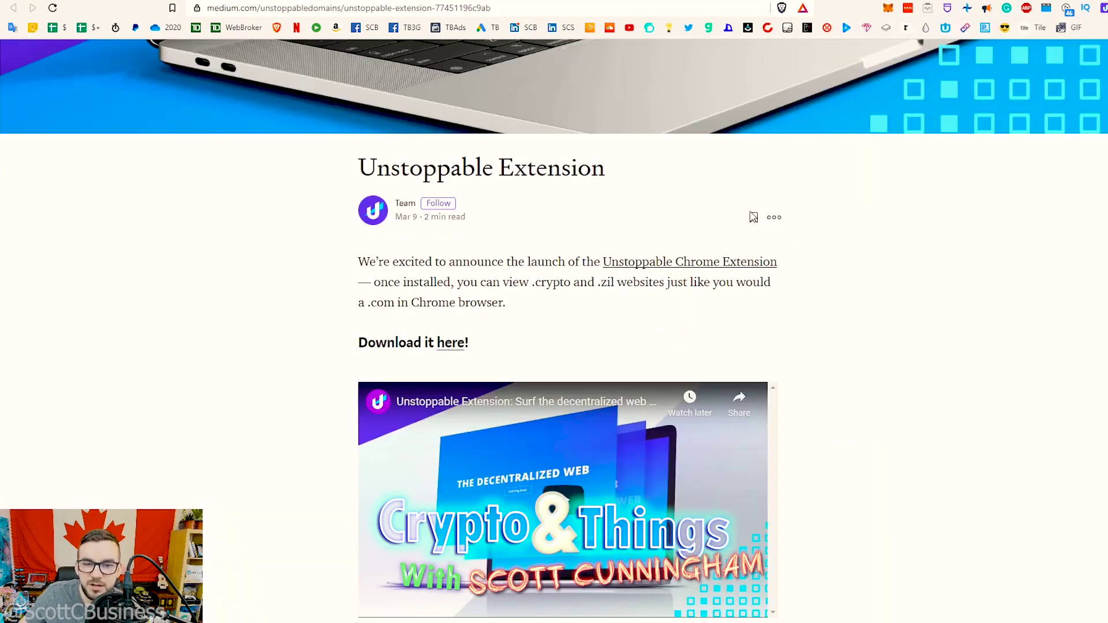
scroll(452, 279, "up", 4)
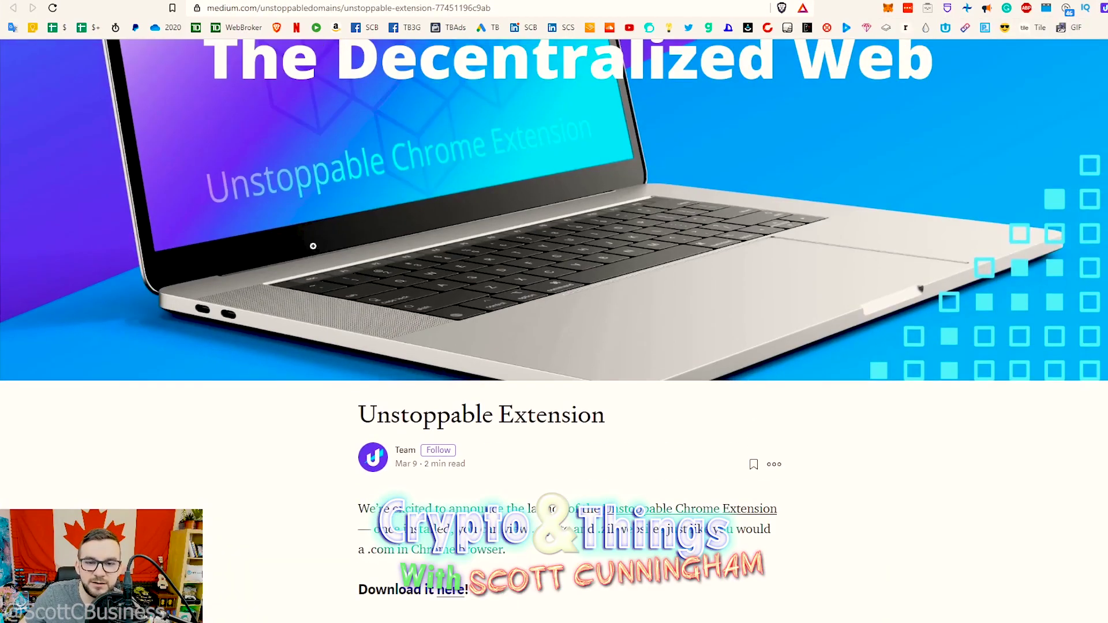
scroll(456, 277, "up", 2)
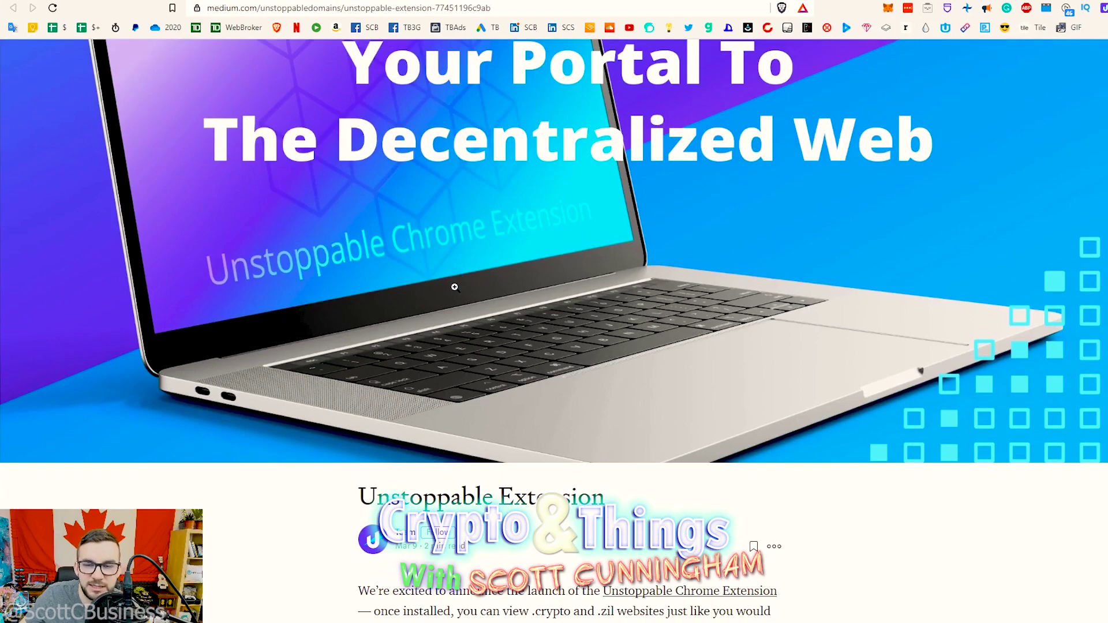
scroll(687, 310, "down", 5)
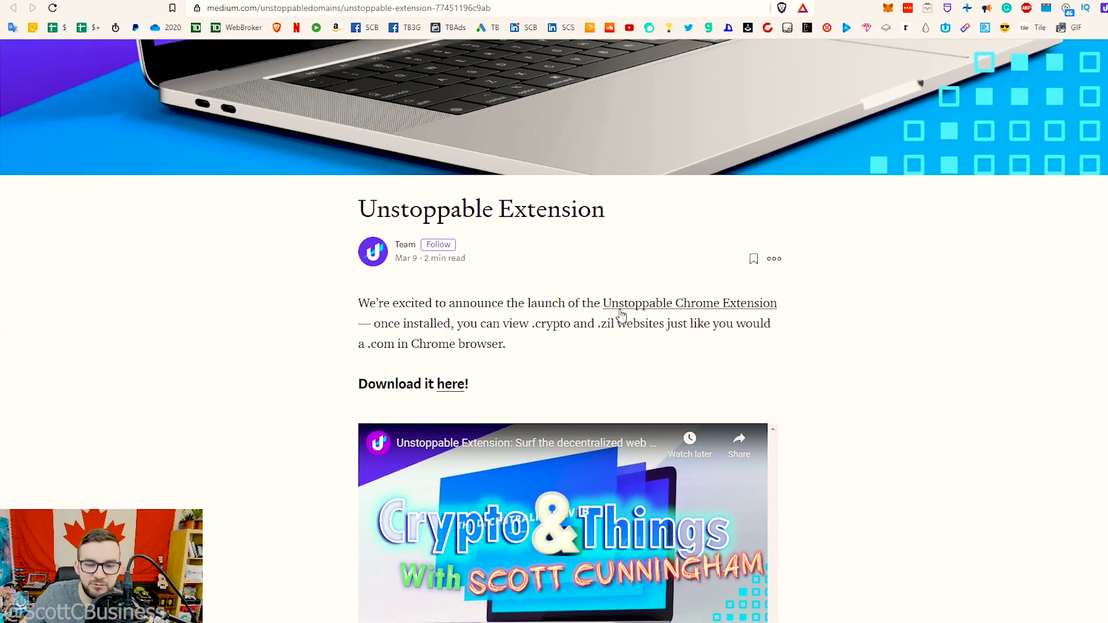
scroll(597, 350, "down", 2)
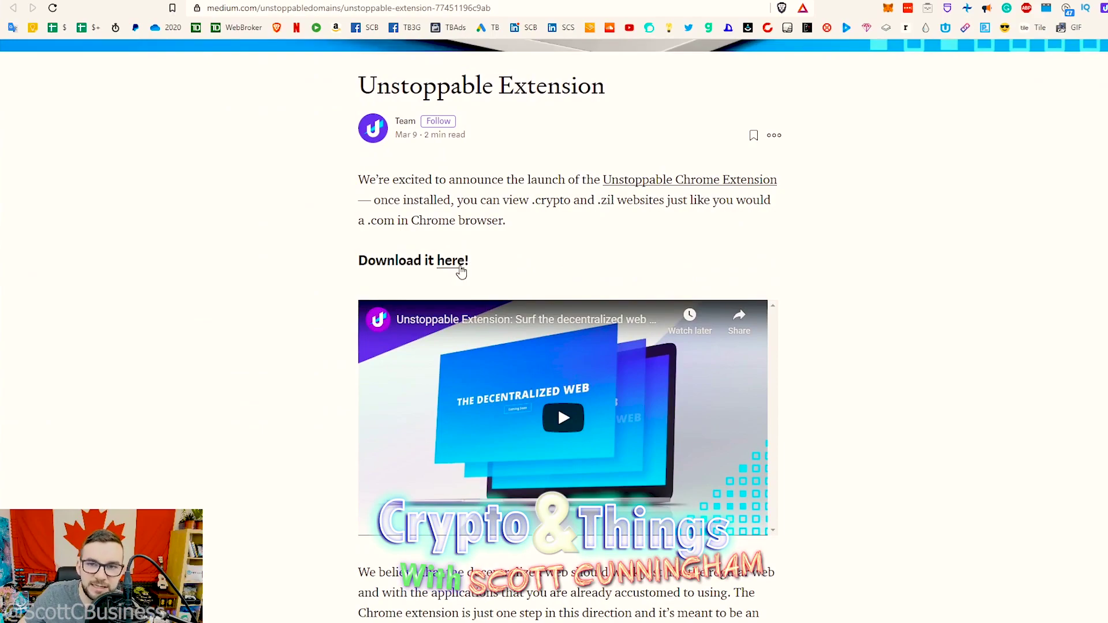
scroll(862, 317, "down", 1)
scroll(659, 396, "down", 9)
scroll(549, 403, "up", 4)
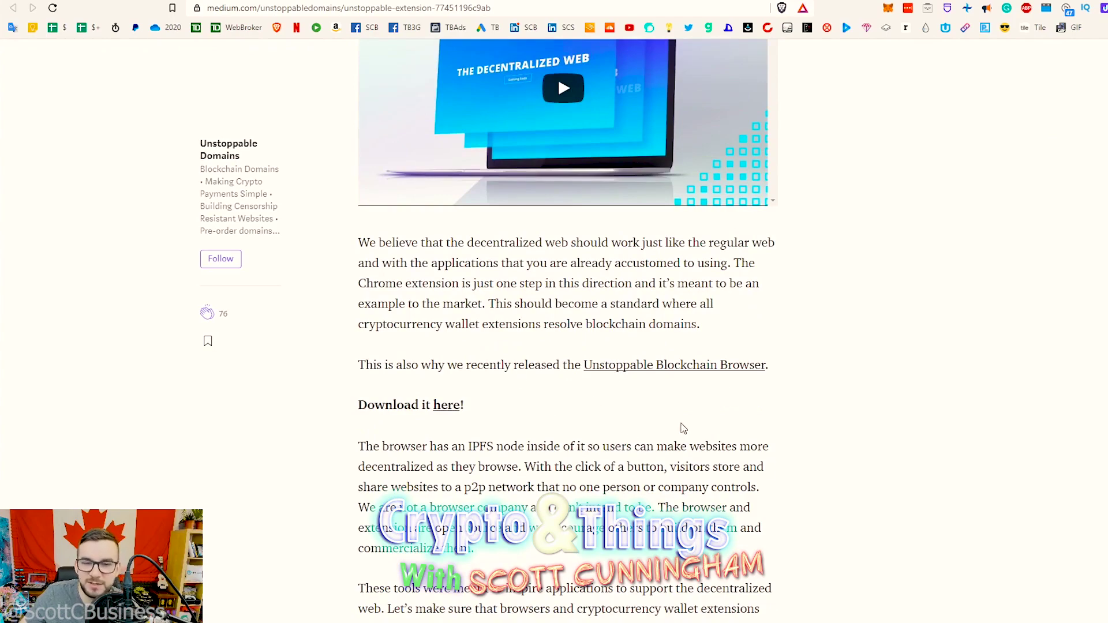
scroll(629, 434, "up", 10)
scroll(627, 427, "down", 3)
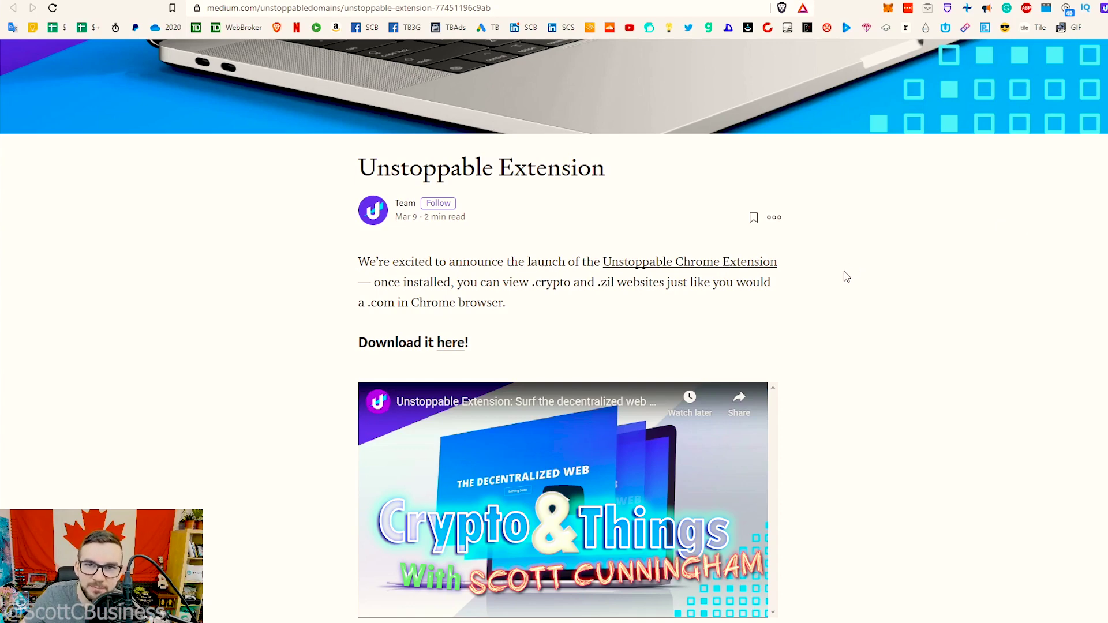
Step: Keep Cloudflare CDN as the Unstoppable extension's Download Files via source
left_click(1104, 8)
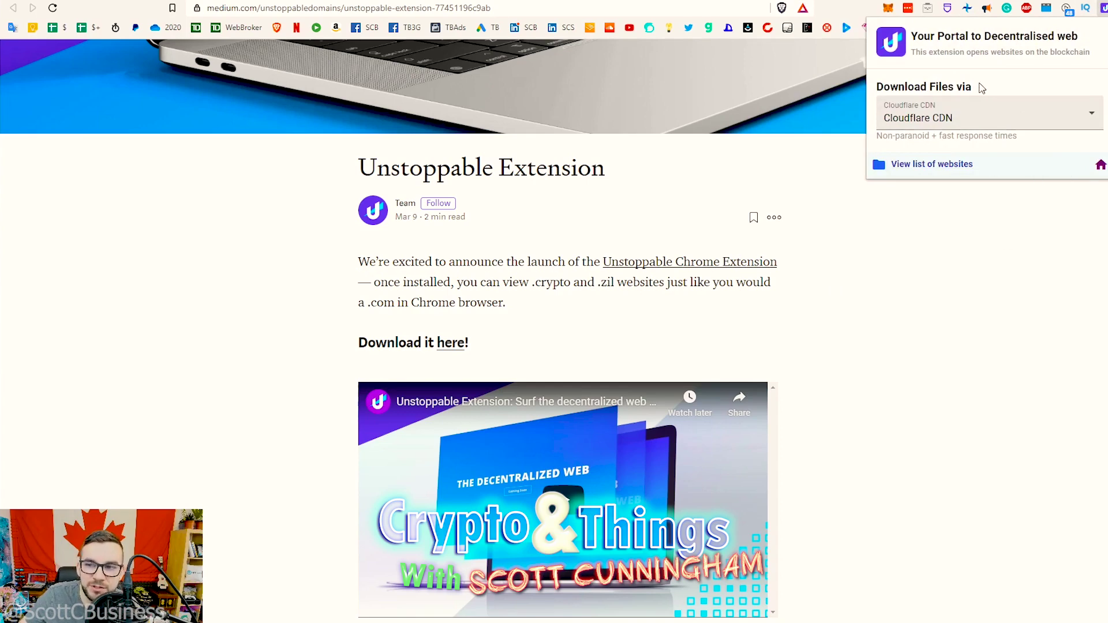
left_click(927, 117)
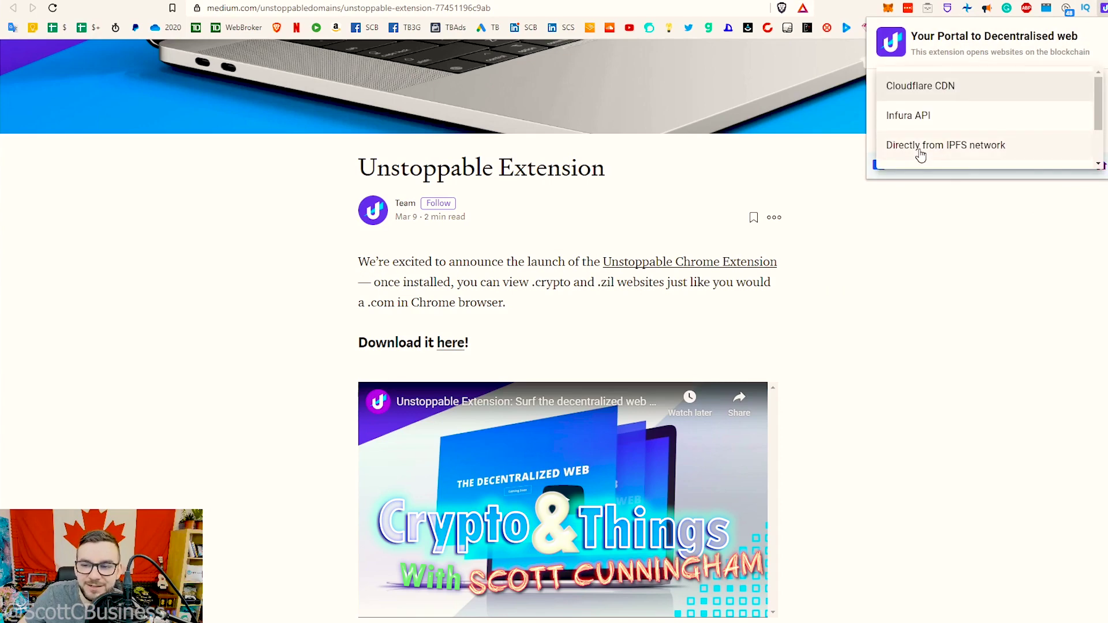
left_click(959, 45)
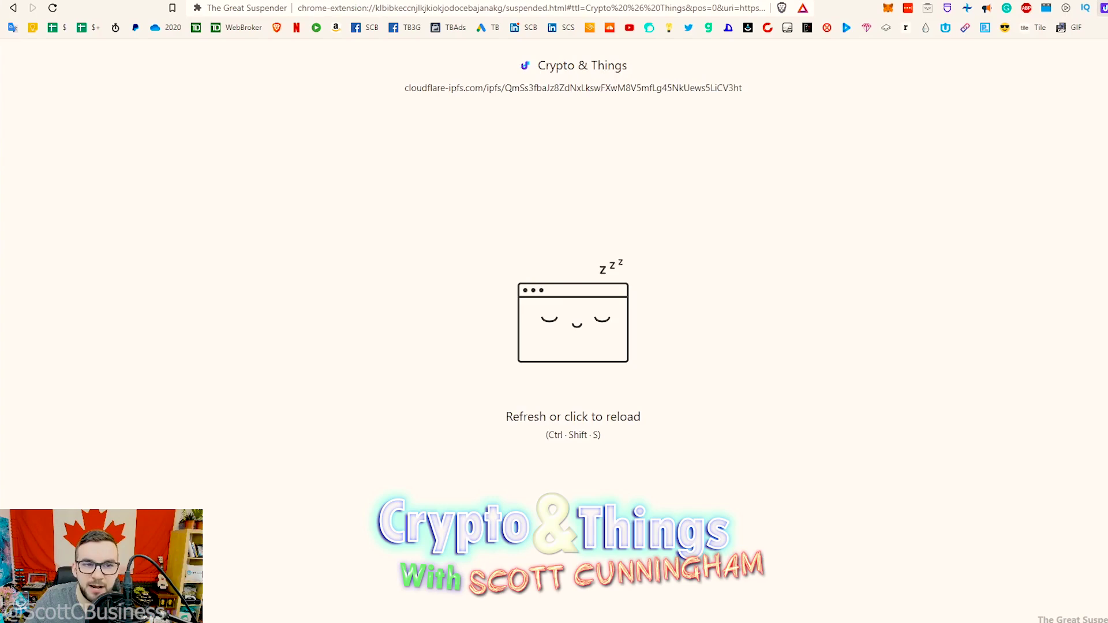
Step: Enter scottcbusiness.crypto in Brave's address bar, which returns DuckDuckGo search results
left_click(349, 8)
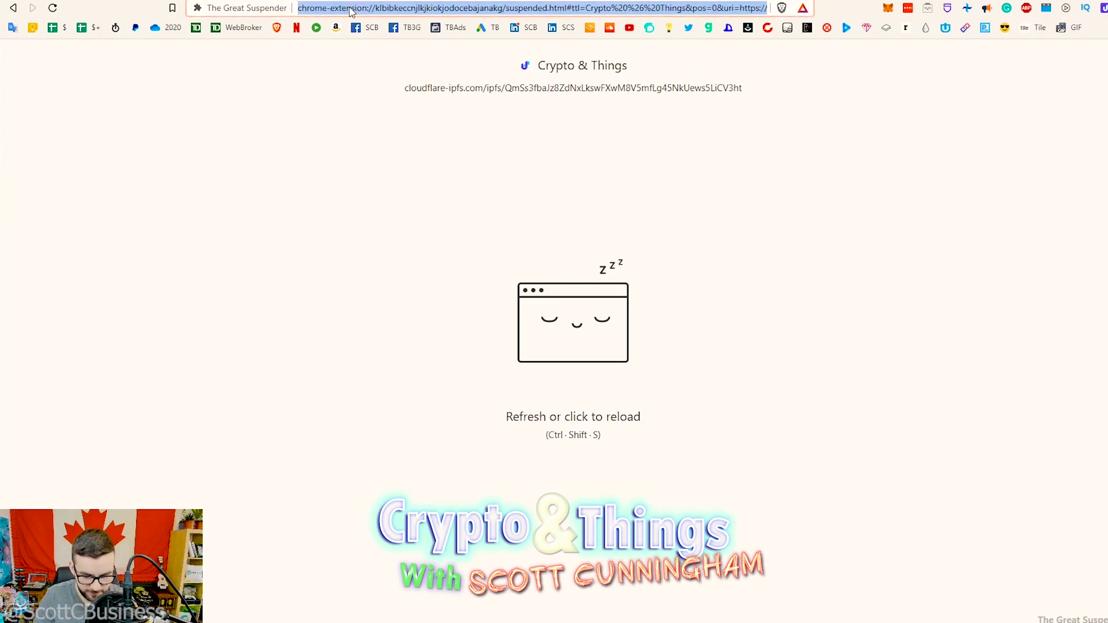
type("scottcbusiness.com")
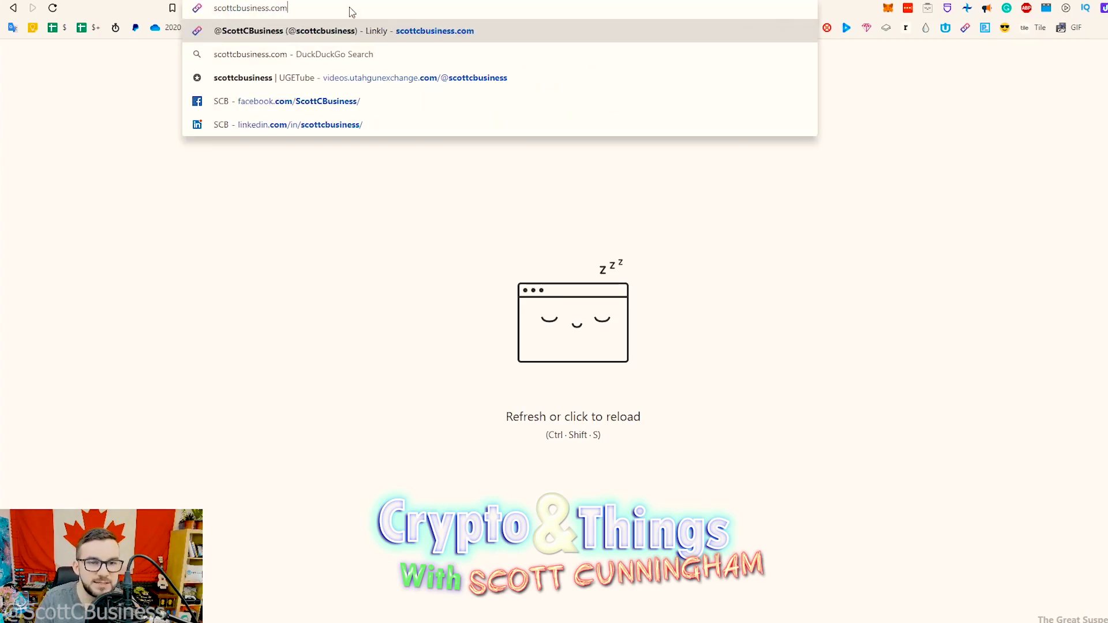
key("BackSpace")
key("BackSpace")
type("rypto")
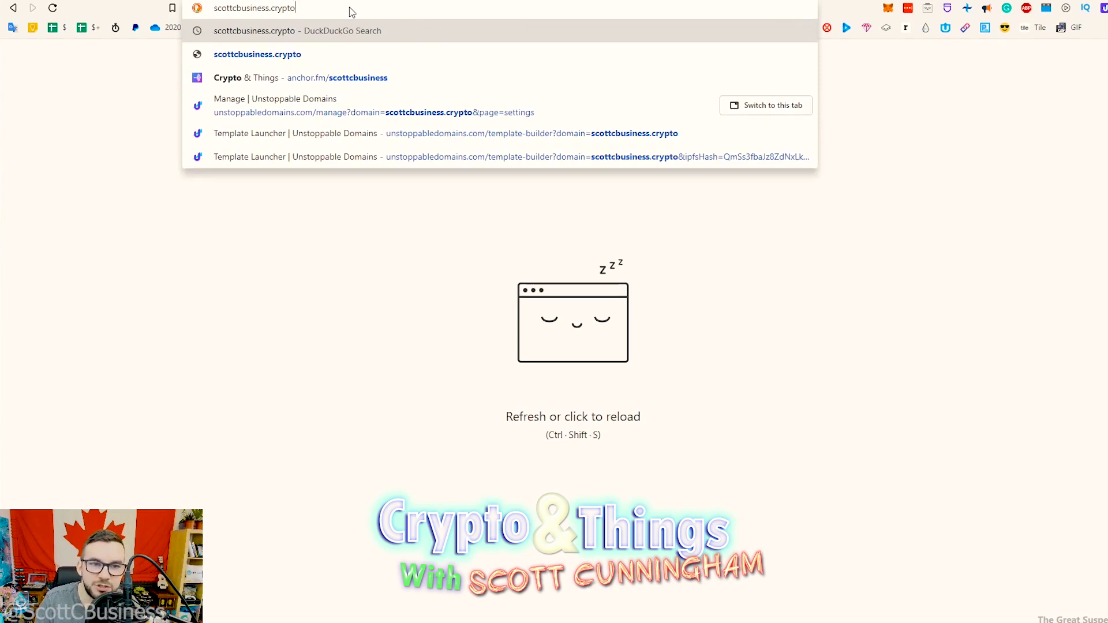
key("Return")
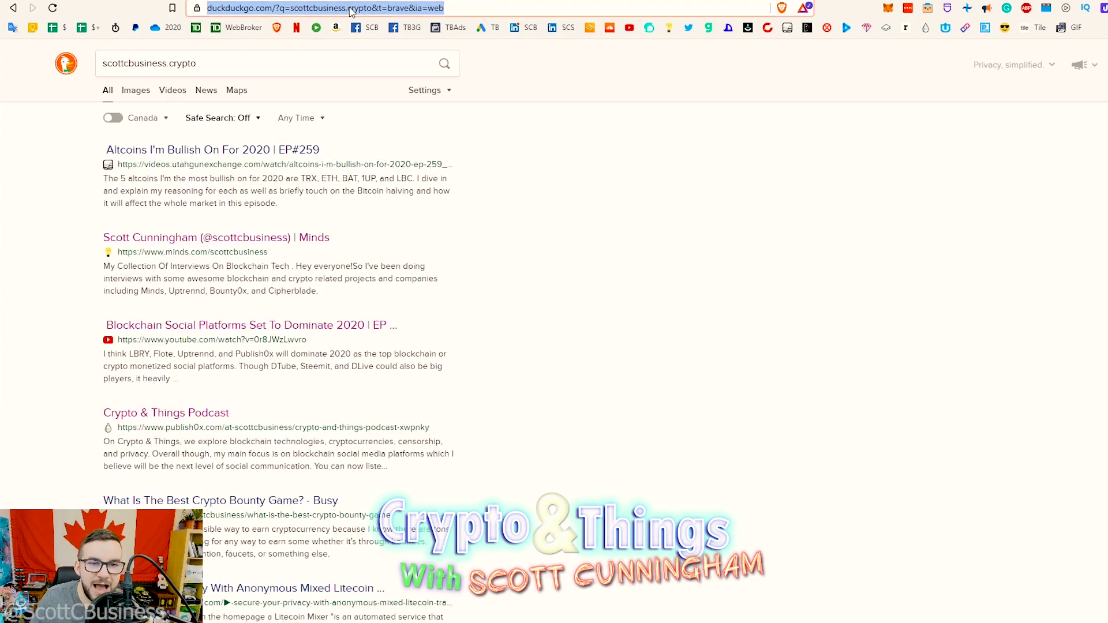
Step: Re-enter the address as scottcbusiness.crypto/ using the history suggestion plus a trailing slash
type("scottcbusiness.com")
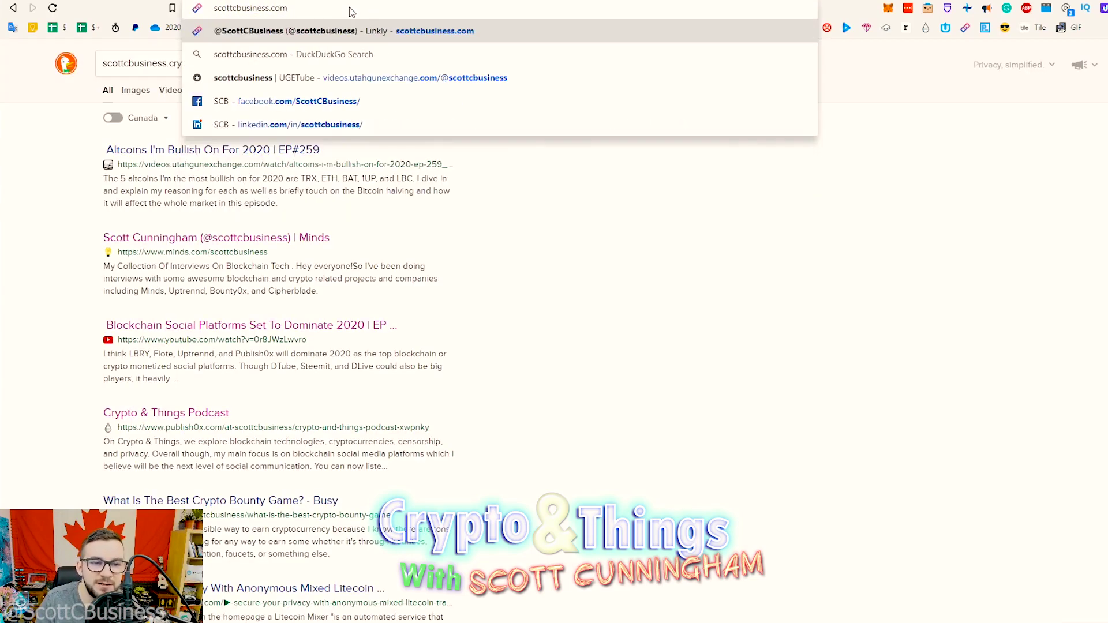
key("BackSpace")
key("BackSpace")
key("Down")
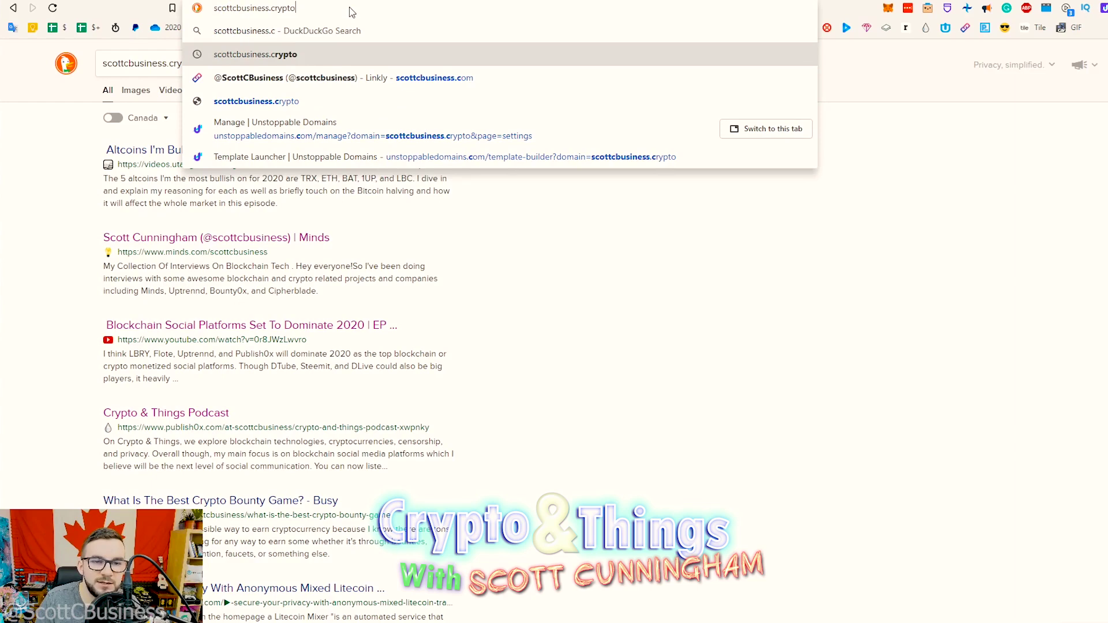
type("/")
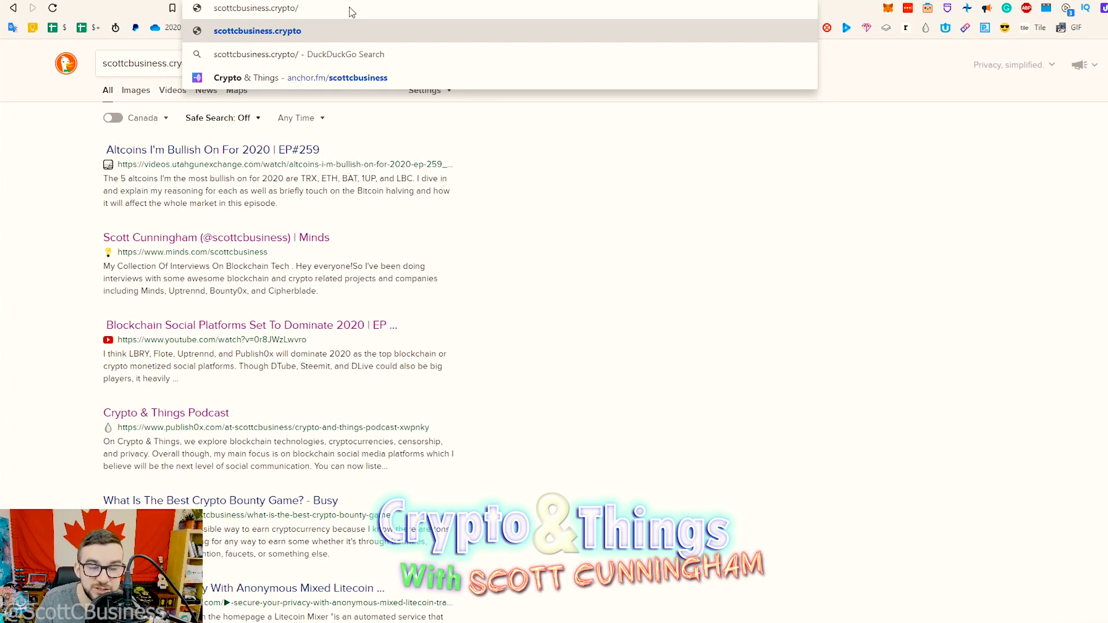
Step: Load scottcbusiness.crypto/ to show the Crypto & Things site from cloudflare-ipfs.com, scrolling through it
key("Return")
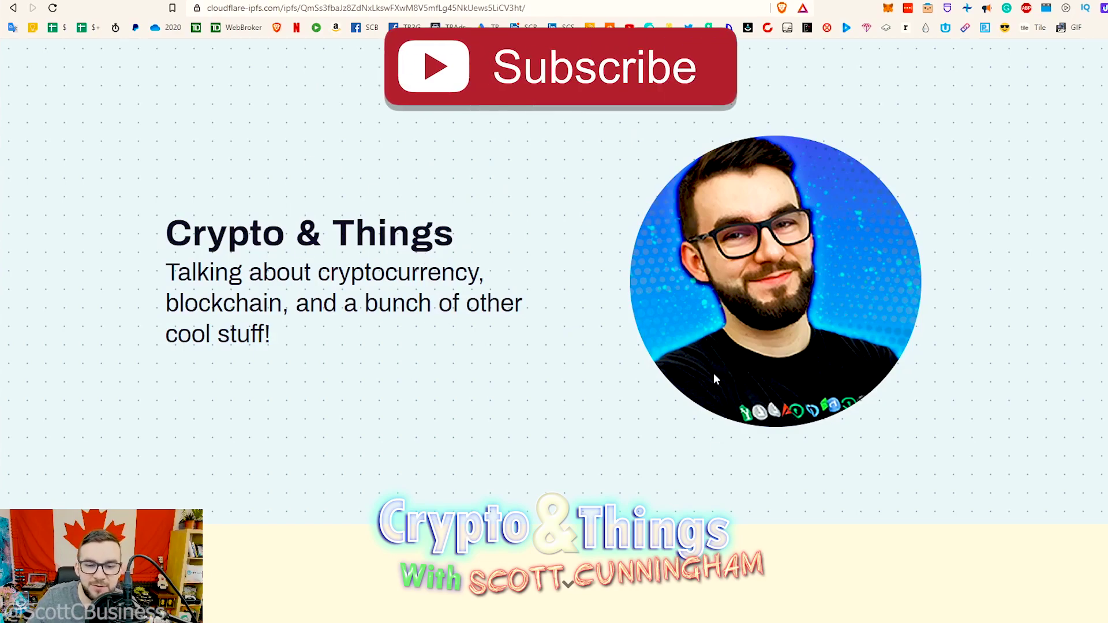
scroll(714, 373, "down", 5)
scroll(635, 404, "down", 5)
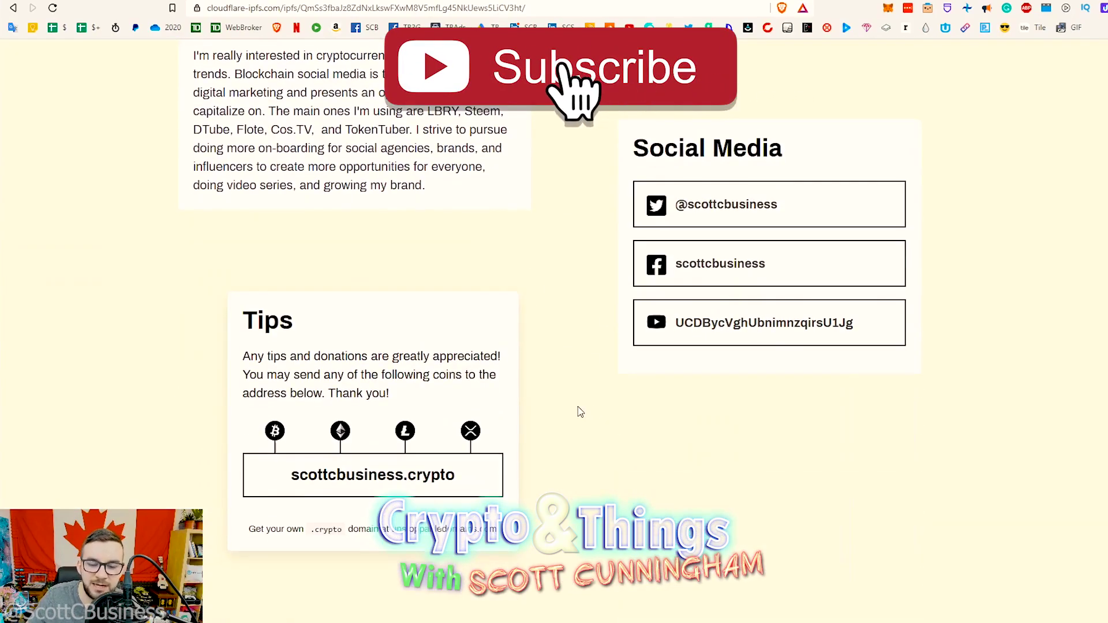
scroll(580, 410, "up", 5)
scroll(774, 448, "up", 8)
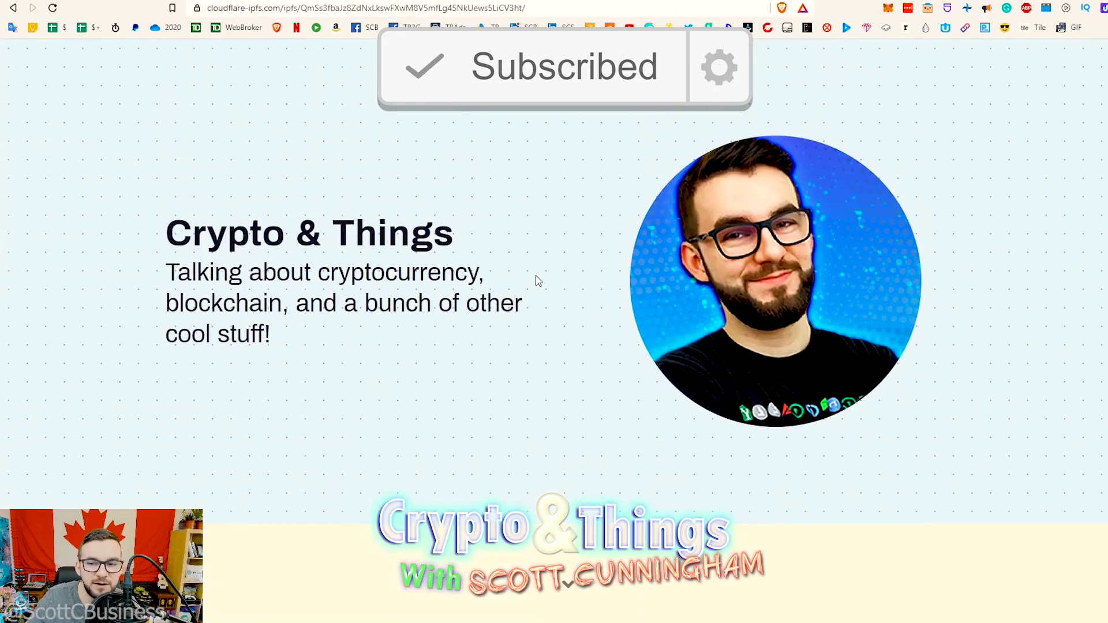